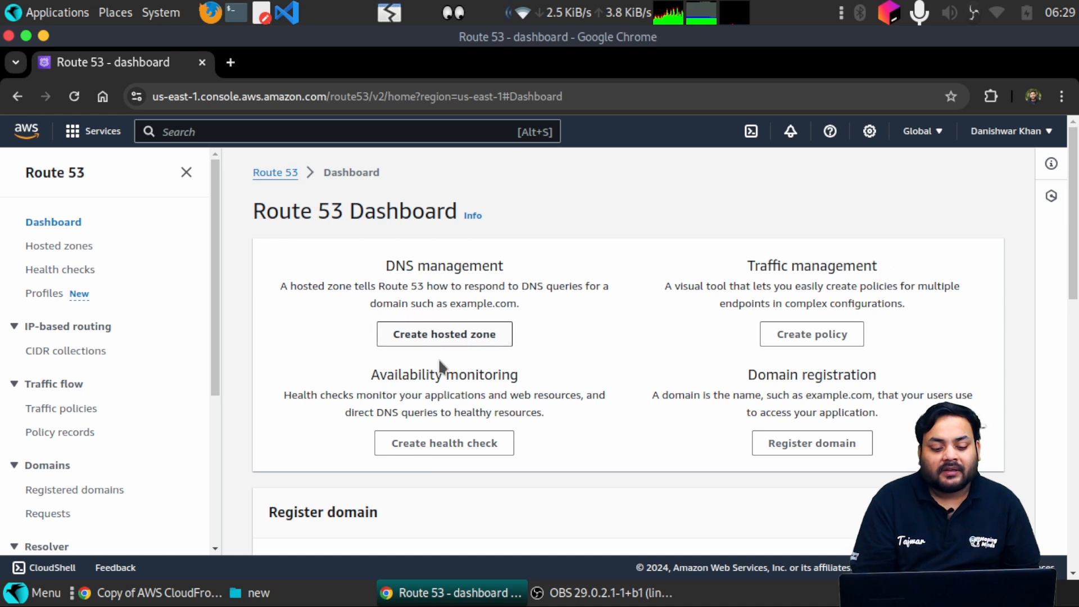
Step: Review the availability monitoring, domain registration and DNS management sections on the Route 53 dashboard
left_click_drag(381, 375, 511, 389)
left_click(511, 389)
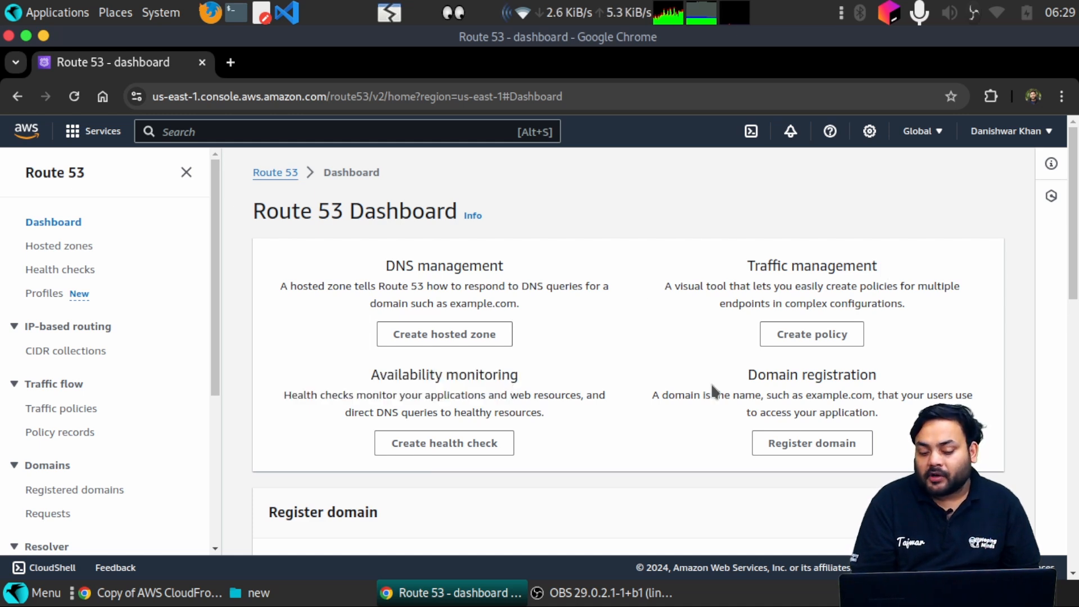
left_click_drag(747, 378, 876, 375)
left_click(876, 376)
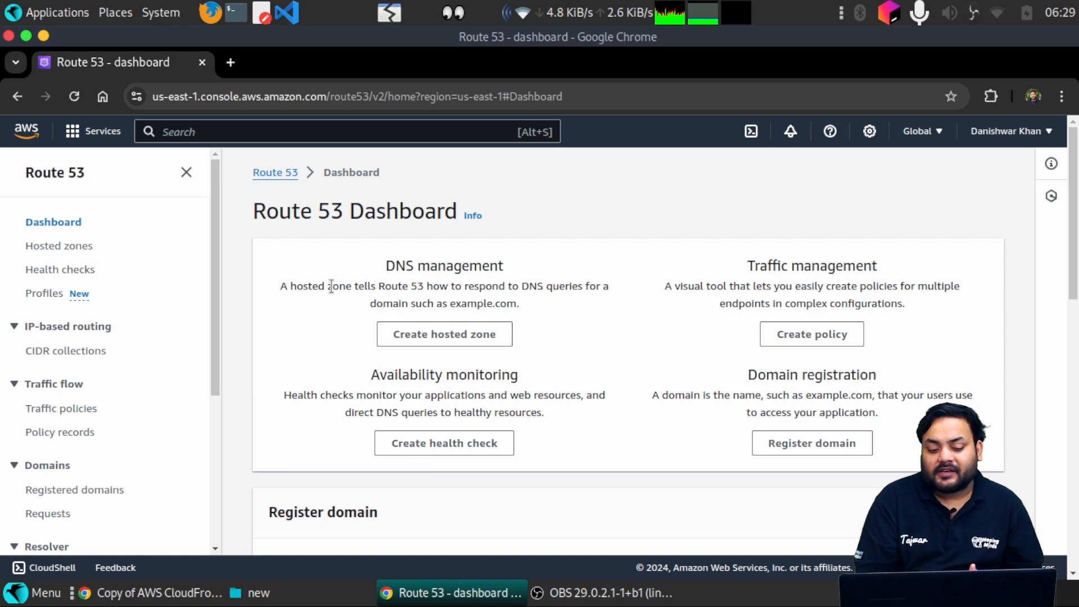
left_click_drag(332, 286, 413, 286)
left_click(414, 286)
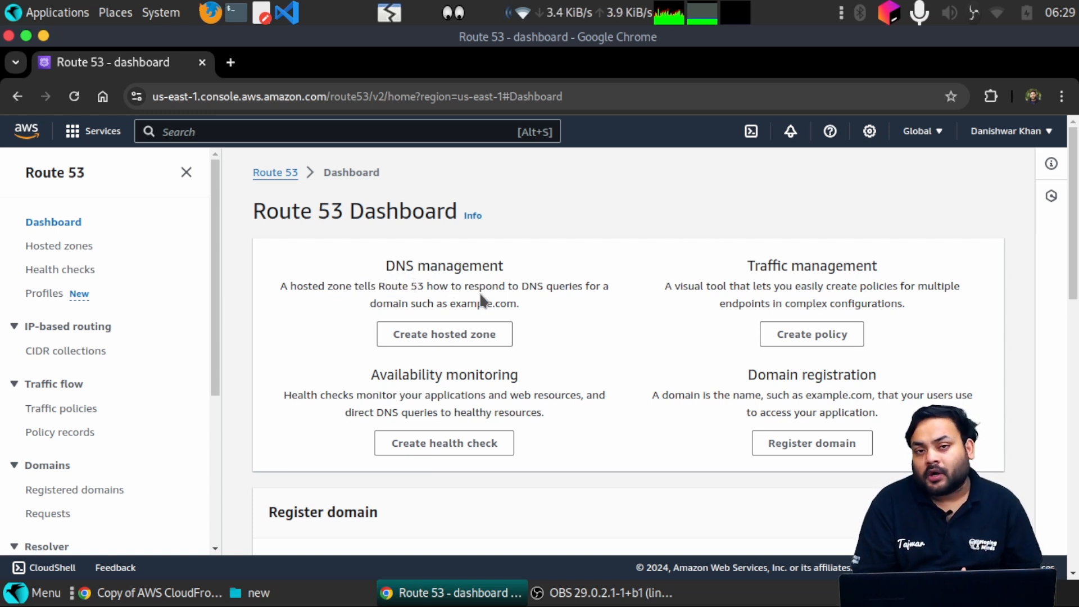
Step: Try to create a public hosted zone for the domain example.com without a description or tags
left_click(469, 334)
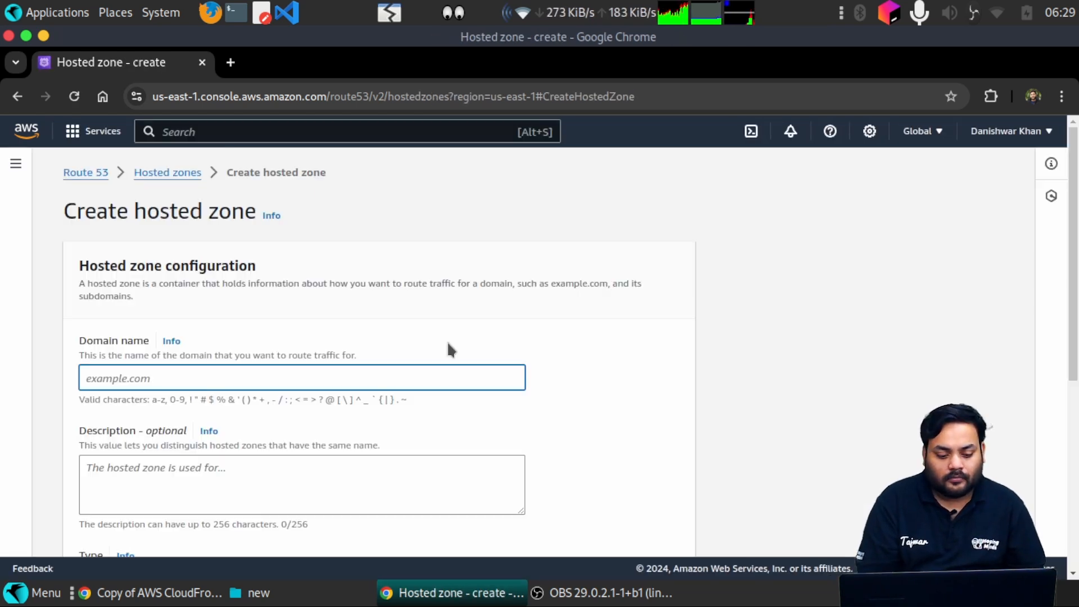
scroll(421, 369, "down", 1)
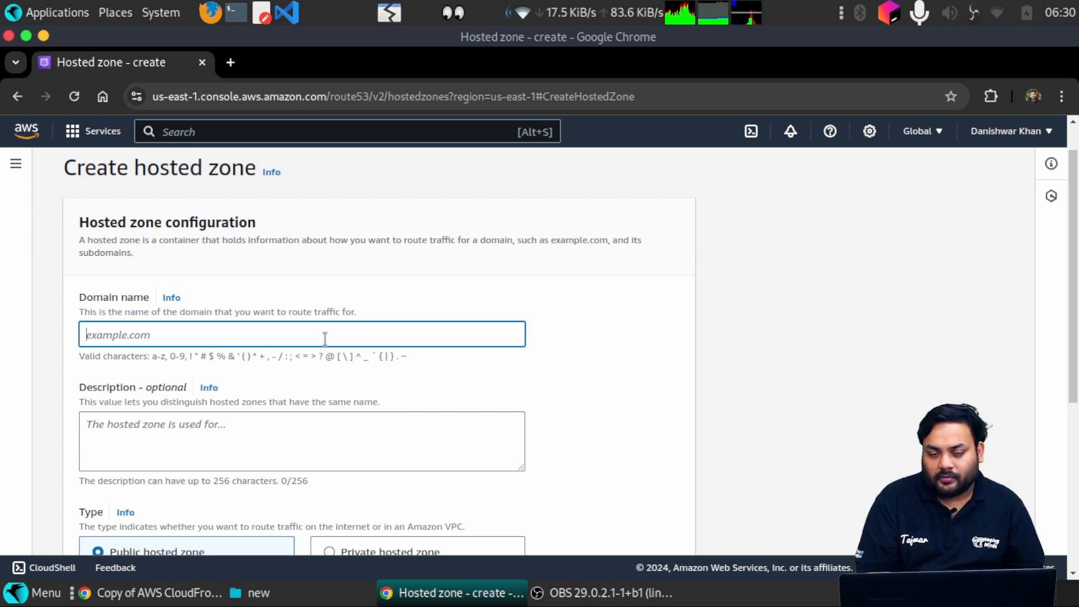
type("ex")
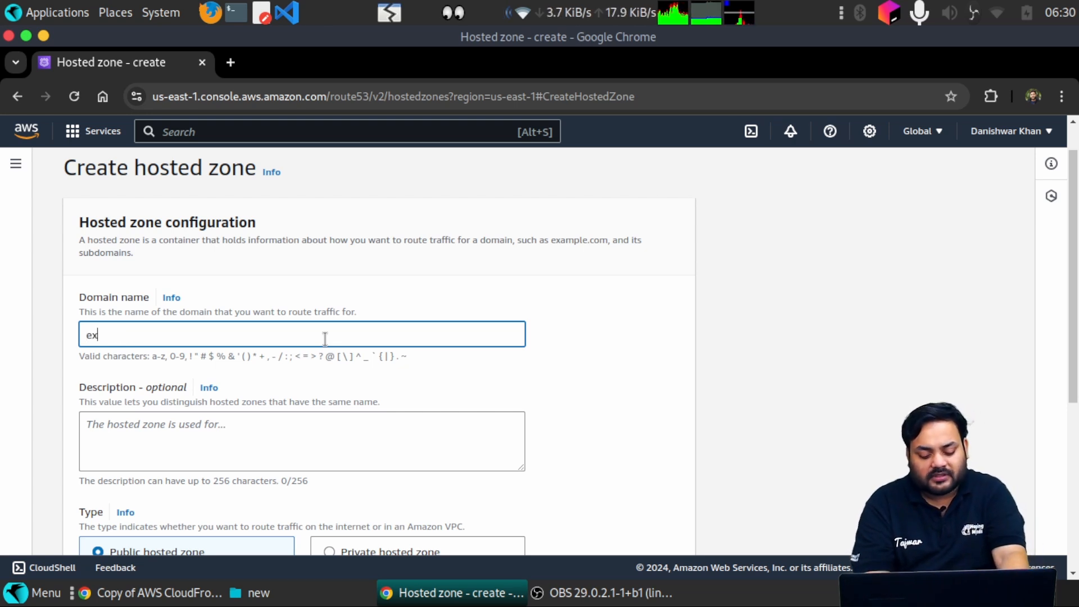
type("ample.com")
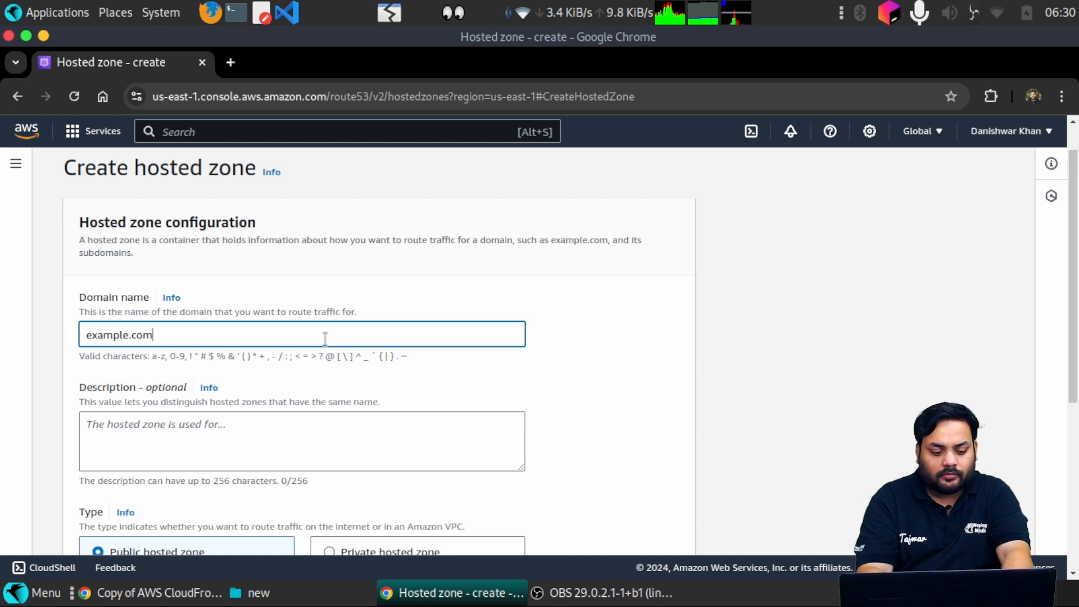
scroll(325, 338, "down", 3)
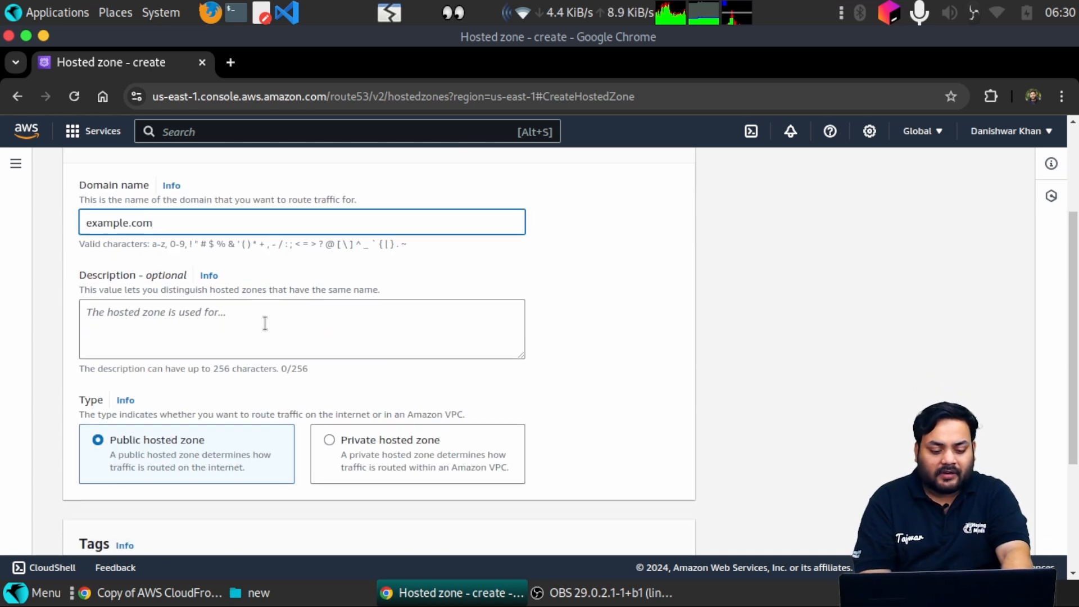
scroll(192, 470, "down", 1)
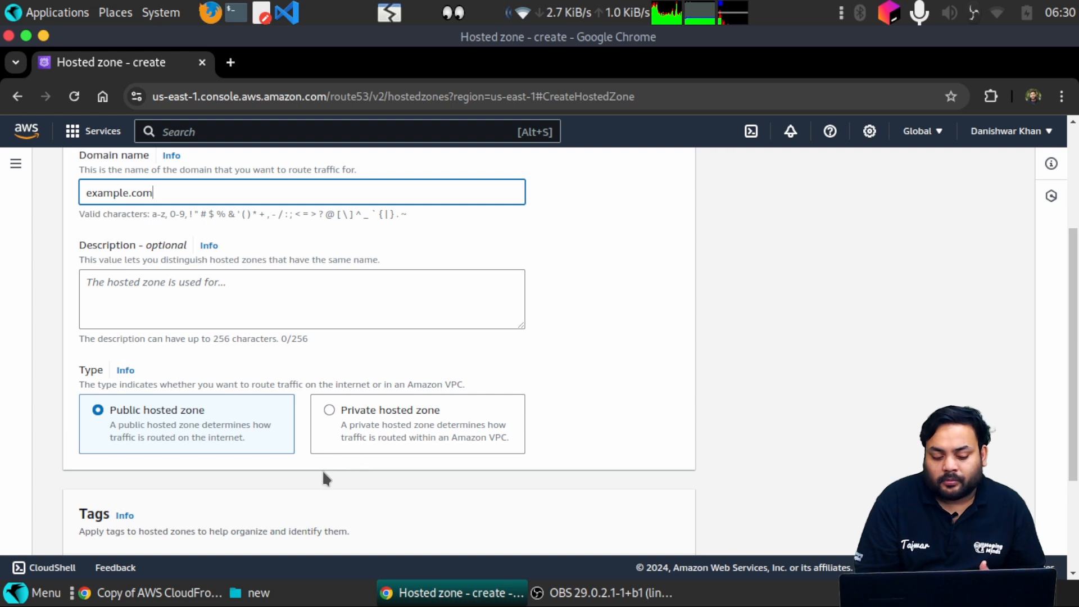
scroll(323, 472, "down", 1)
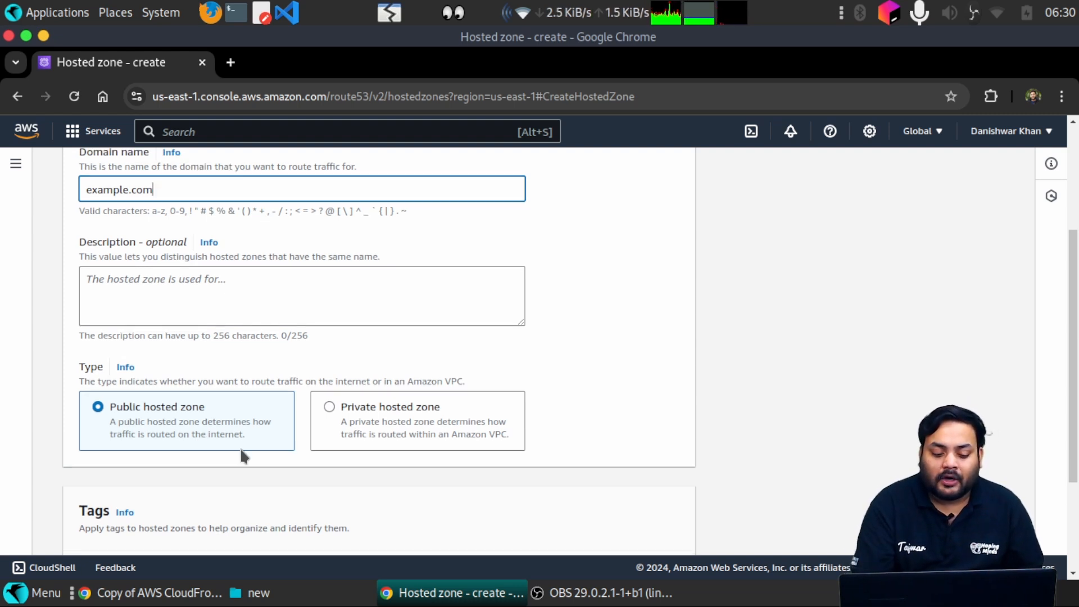
scroll(240, 448, "down", 3)
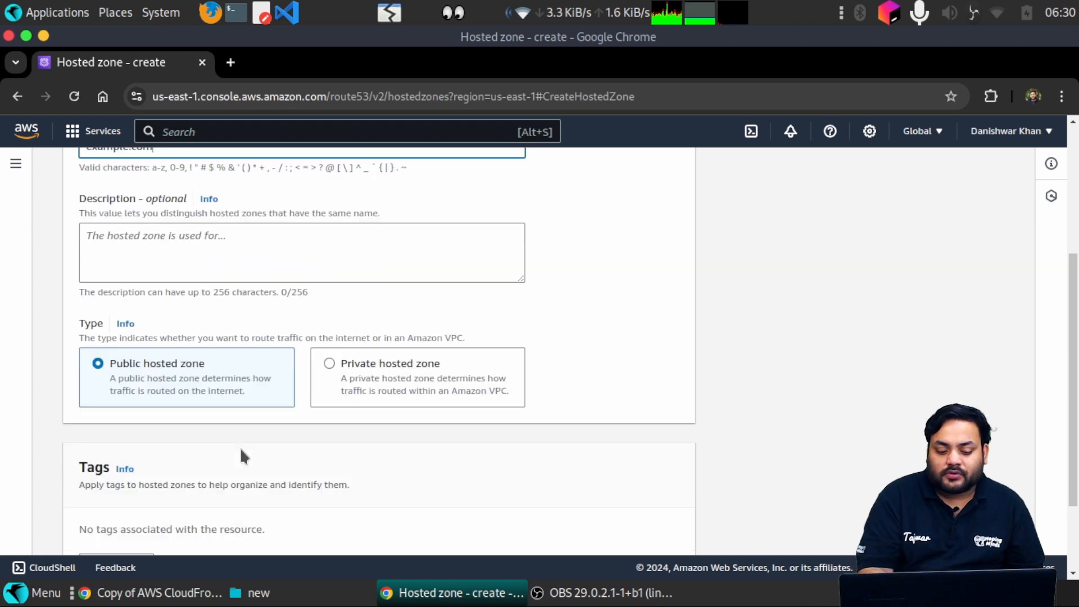
left_click(644, 527)
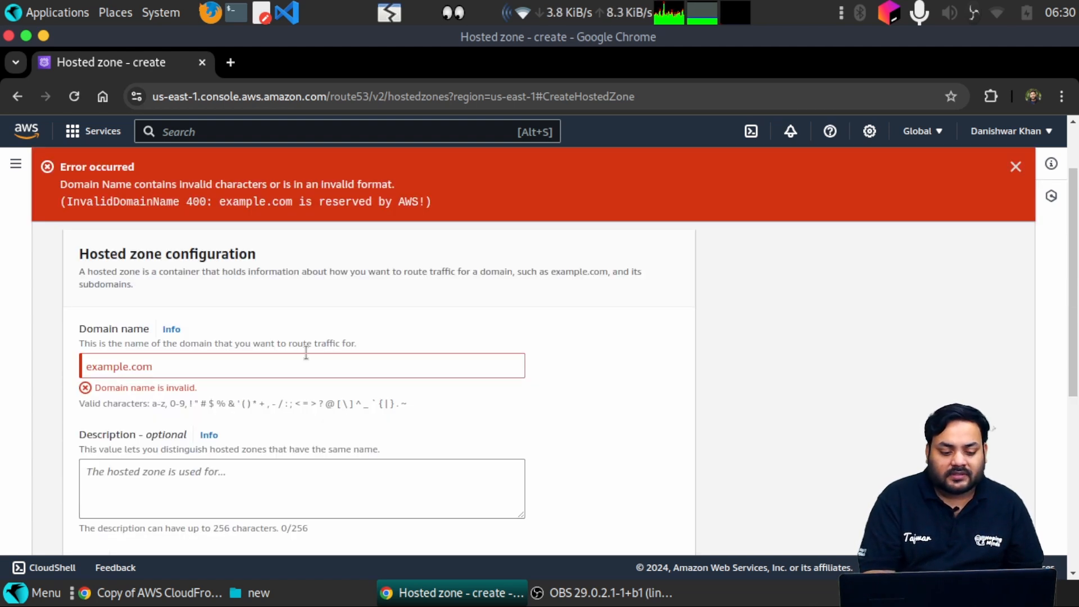
left_click(236, 363)
left_click(88, 369)
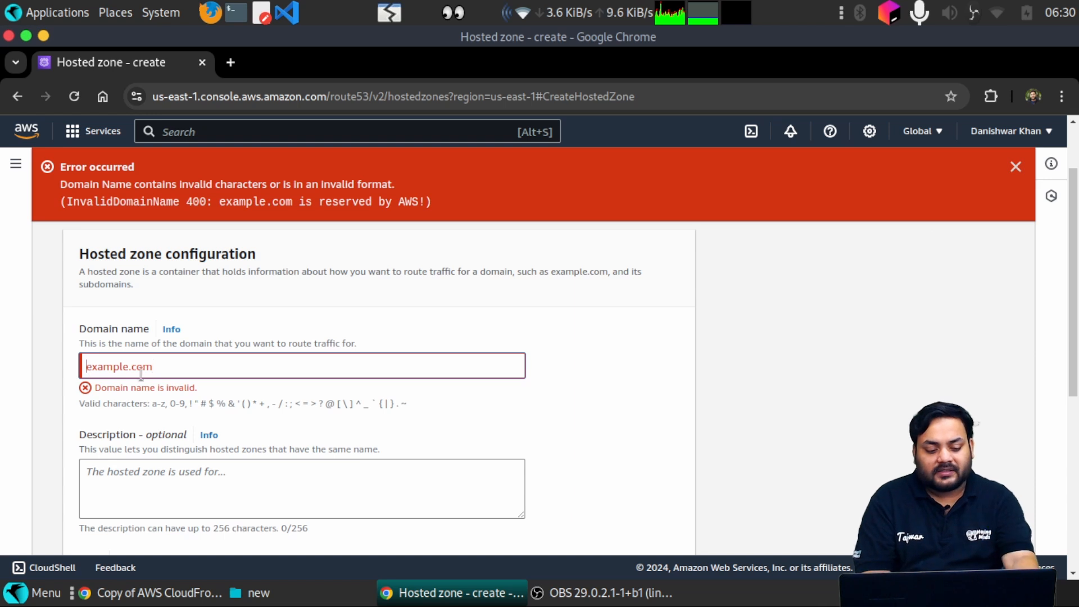
type("ww.")
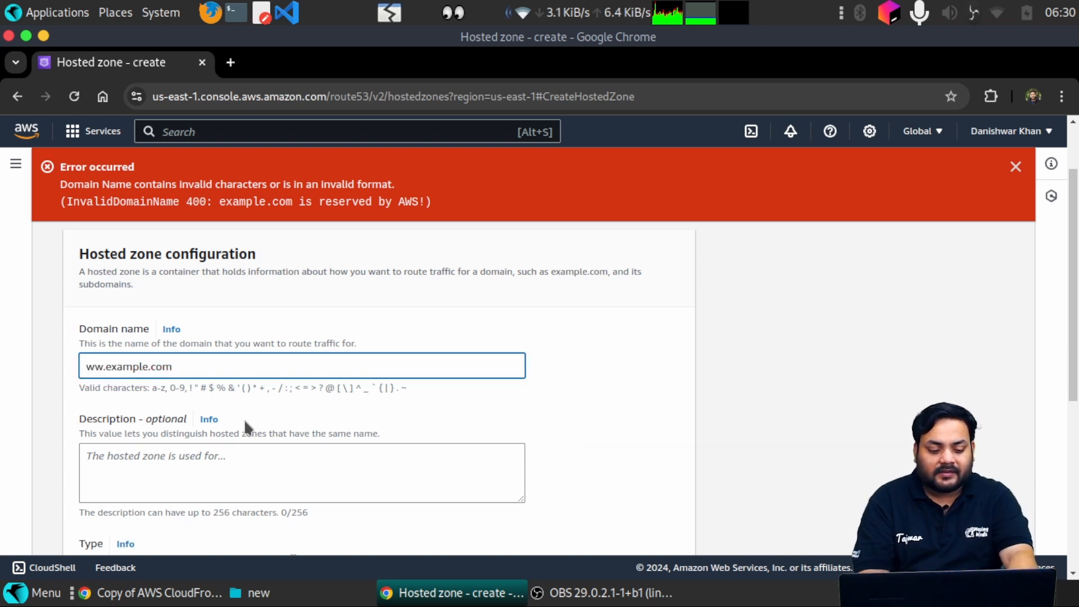
type("w.")
scroll(244, 419, "down", 5)
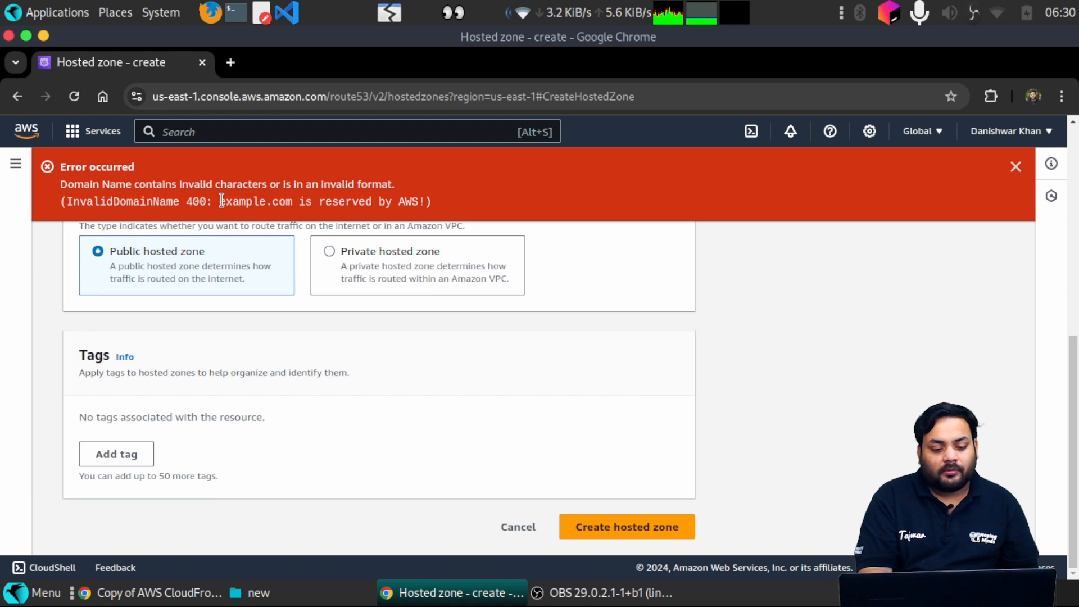
left_click_drag(222, 201, 388, 201)
left_click(388, 202)
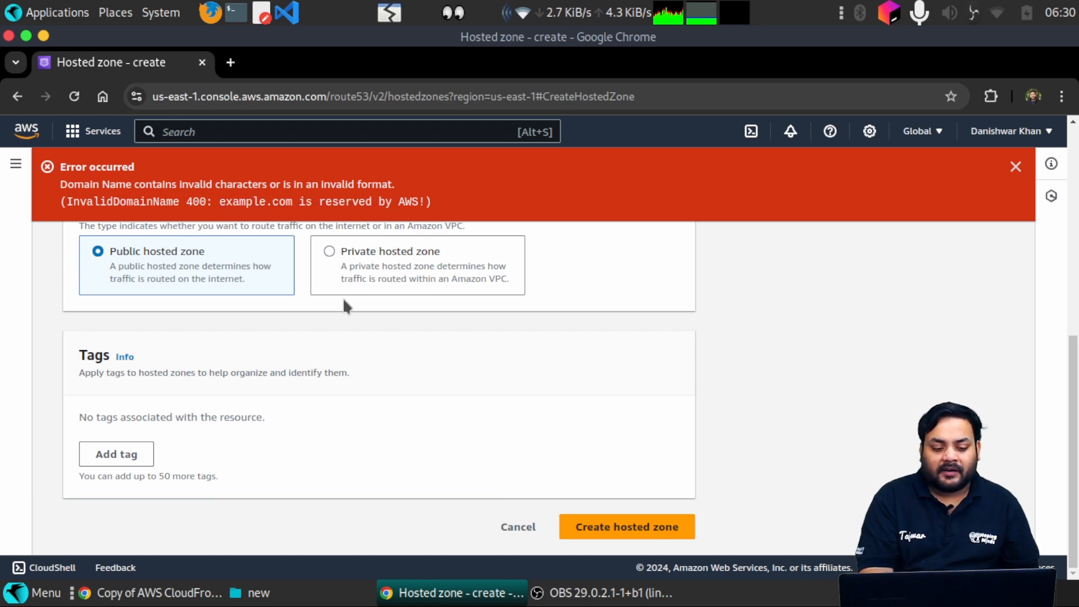
Step: Clear the domain name, abandon the hosted zone form and return to the Route 53 dashboard
scroll(345, 307, "up", 5)
left_click_drag(202, 458, 83, 453)
key("BackSpace")
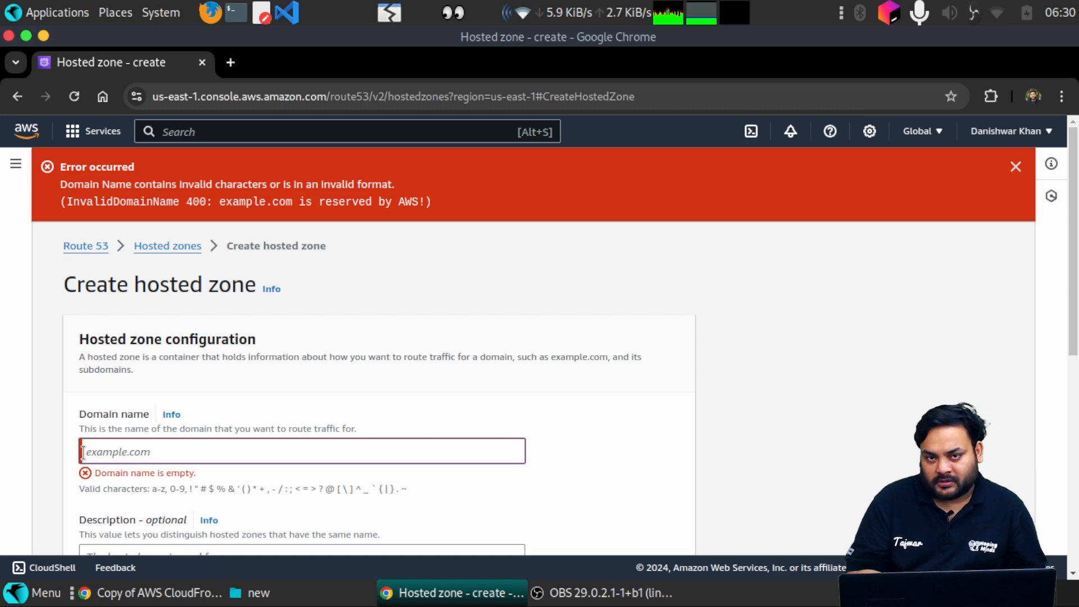
scroll(304, 474, "down", 5)
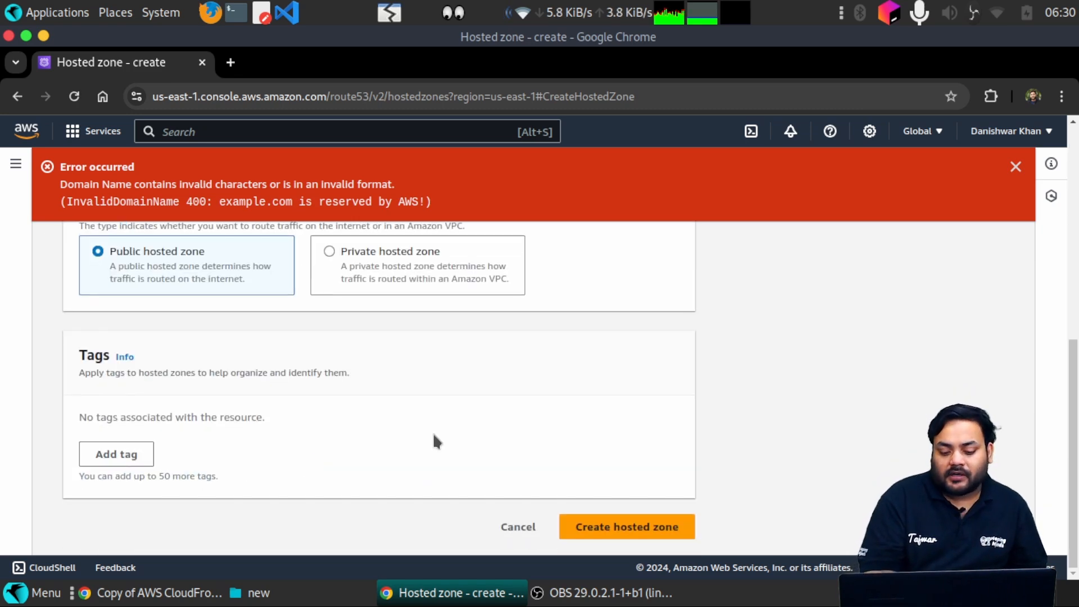
scroll(478, 433, "up", 5)
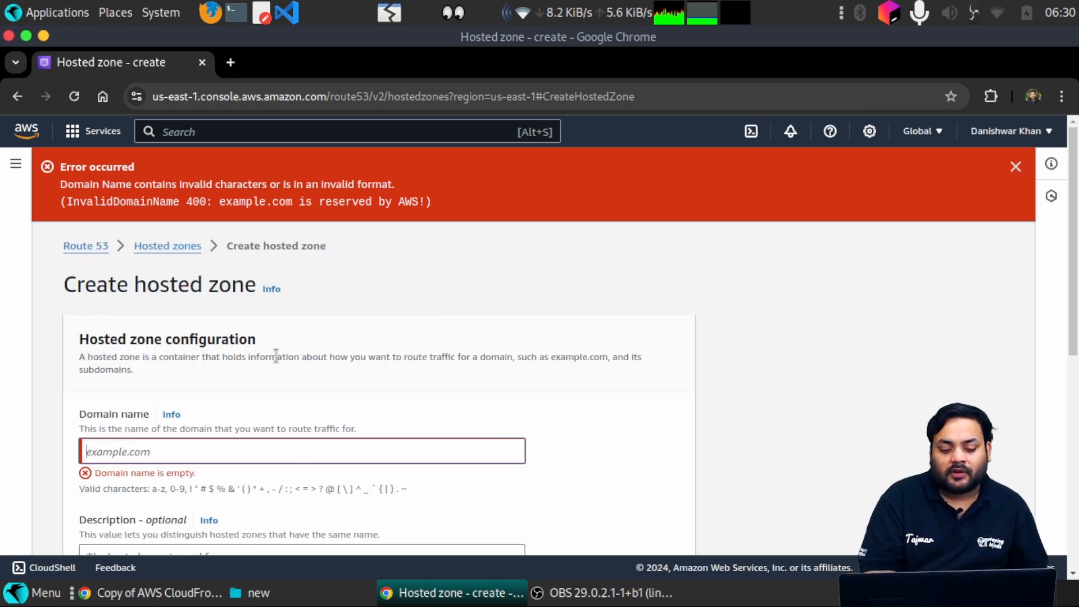
left_click(163, 247)
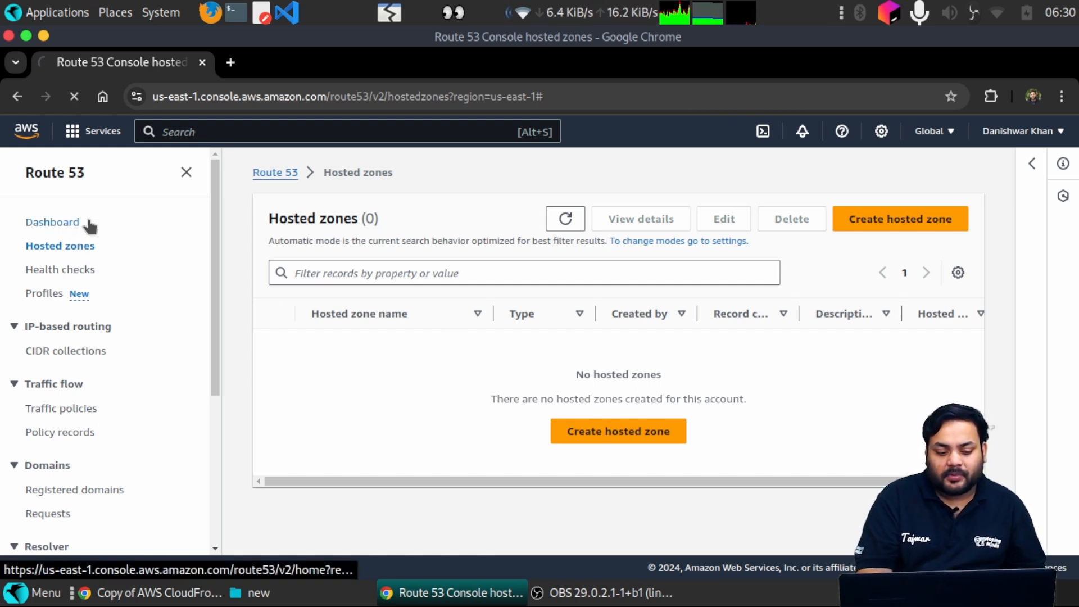
left_click(66, 222)
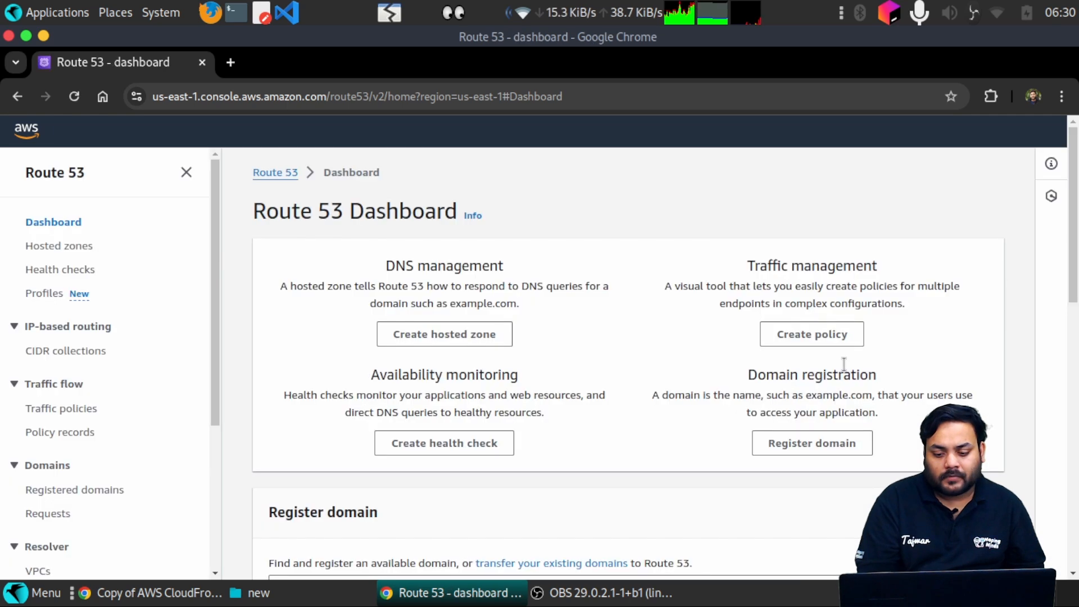
Step: Start a new traffic policy named "mywebsite1 policy" with no version description and continue to its editor
left_click(807, 337)
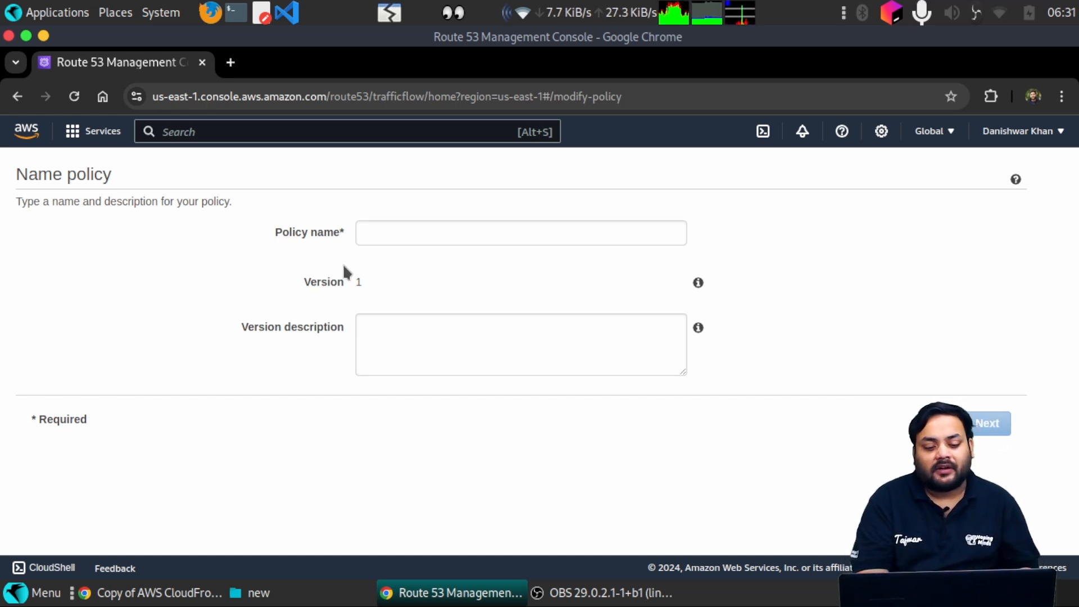
left_click(392, 231)
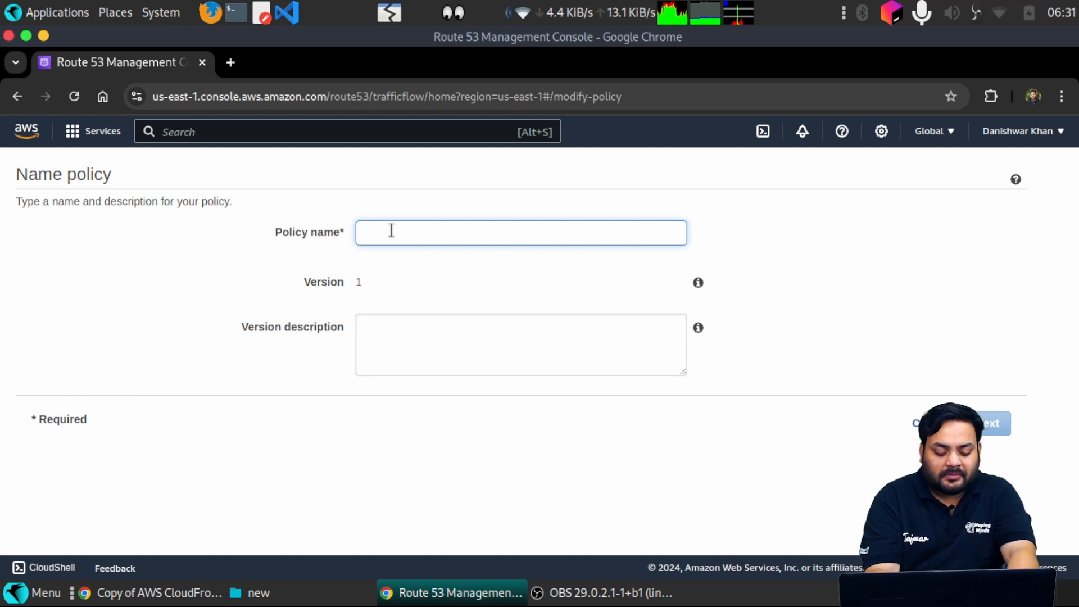
type("mywebsi")
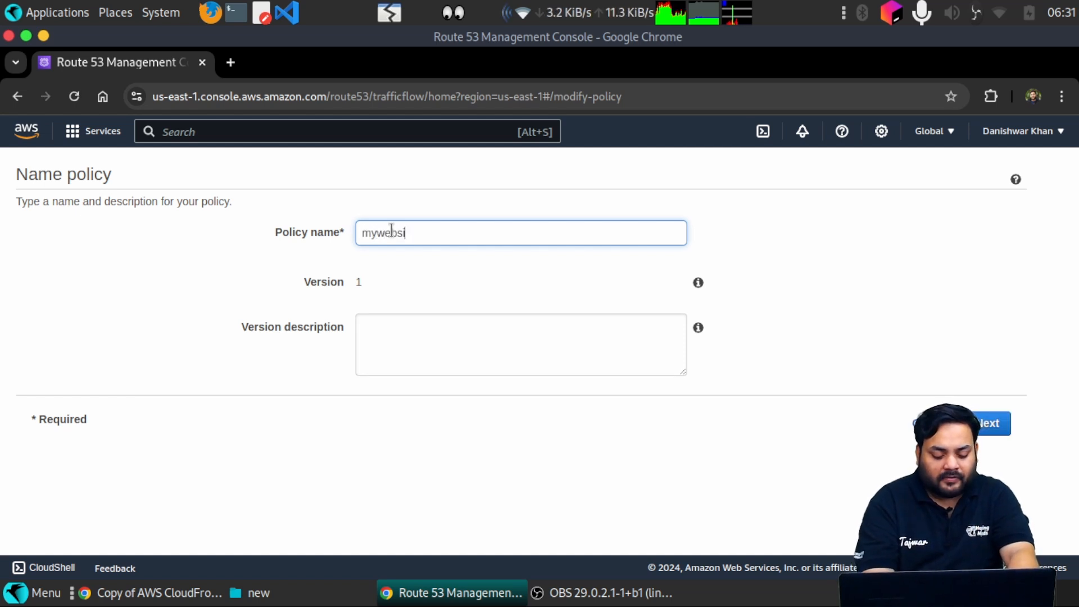
type("te1 po")
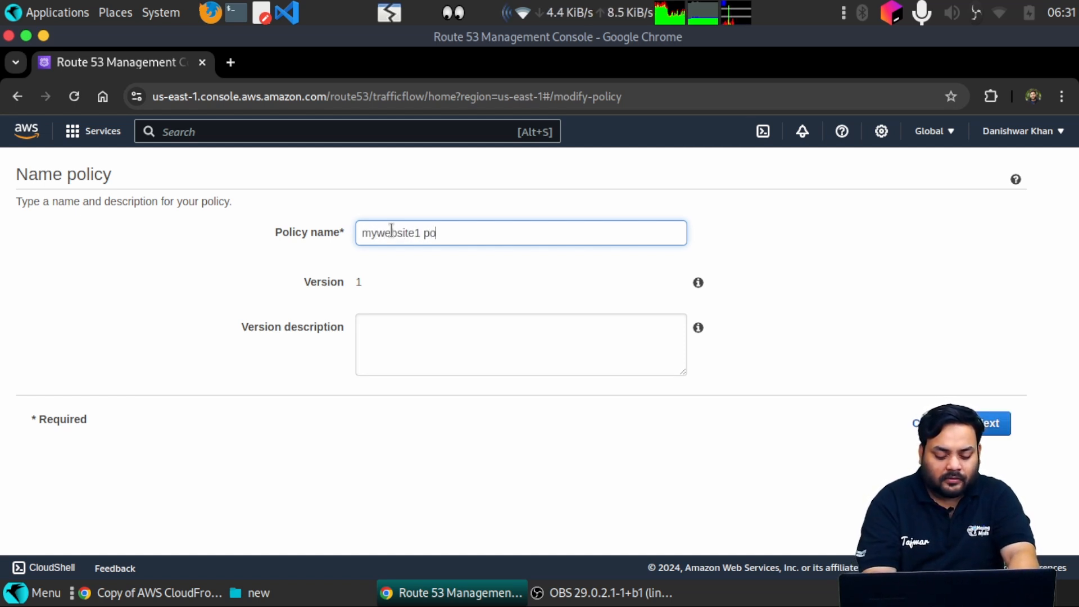
type("licy")
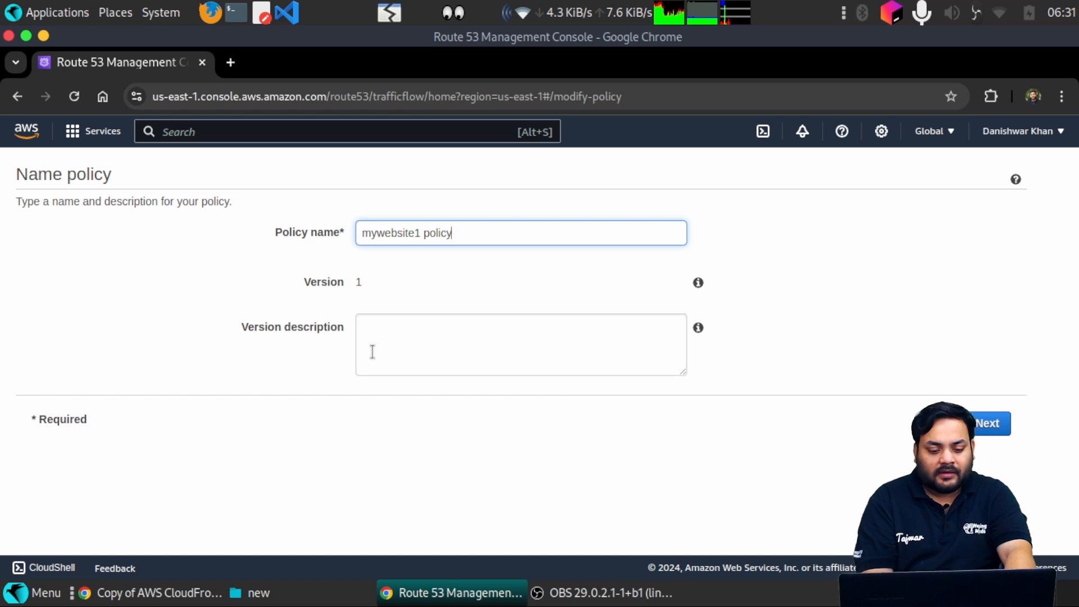
left_click(369, 351)
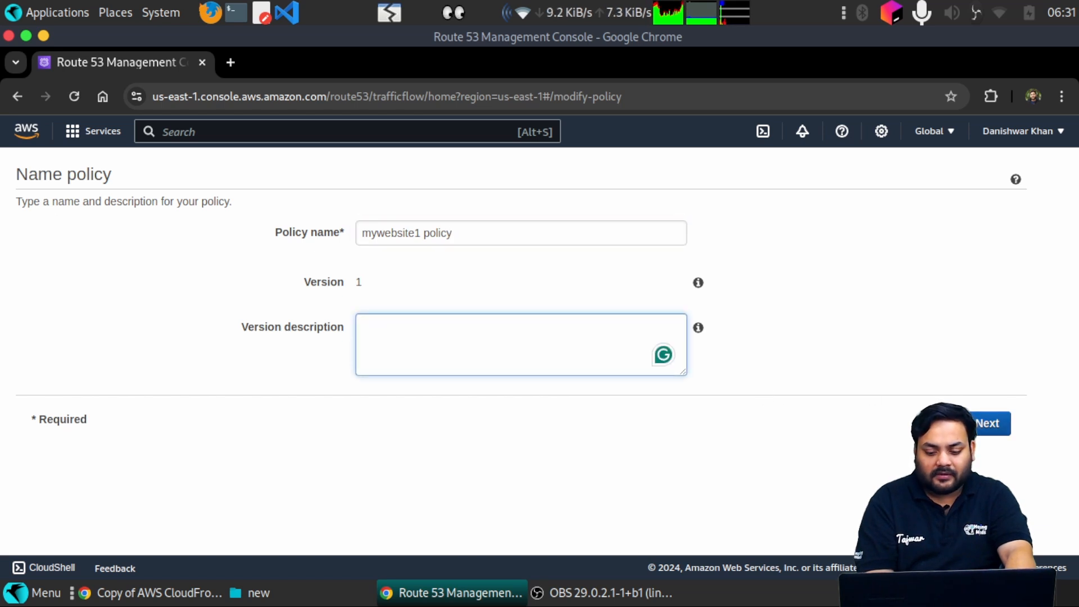
left_click(981, 424)
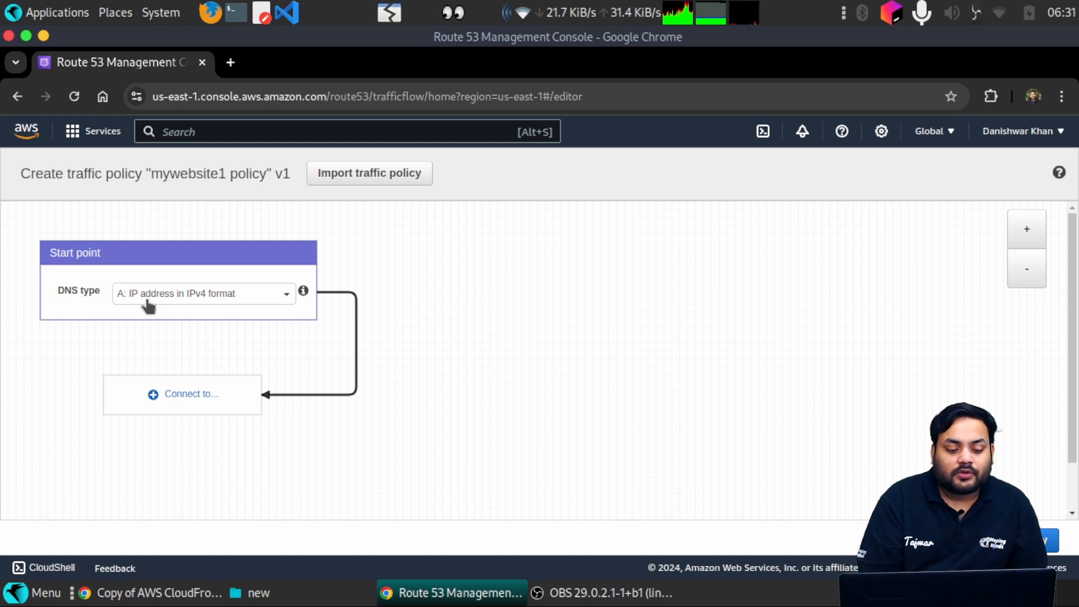
Step: Keep the start point's DNS type as A: IP address in IPv4 format and connect it to a new endpoint
left_click(224, 293)
left_click(223, 293)
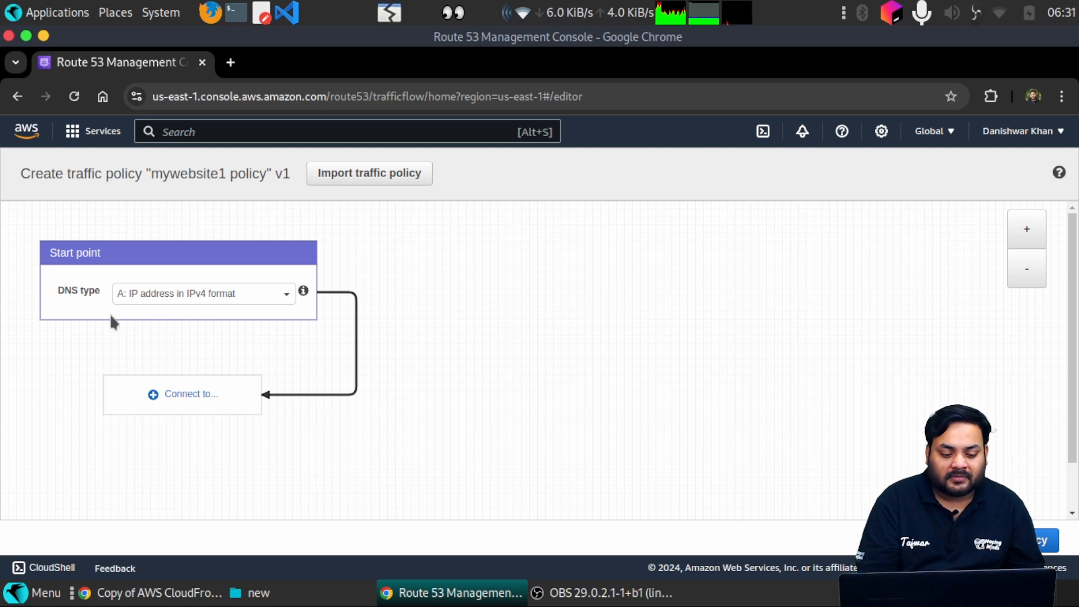
left_click(163, 399)
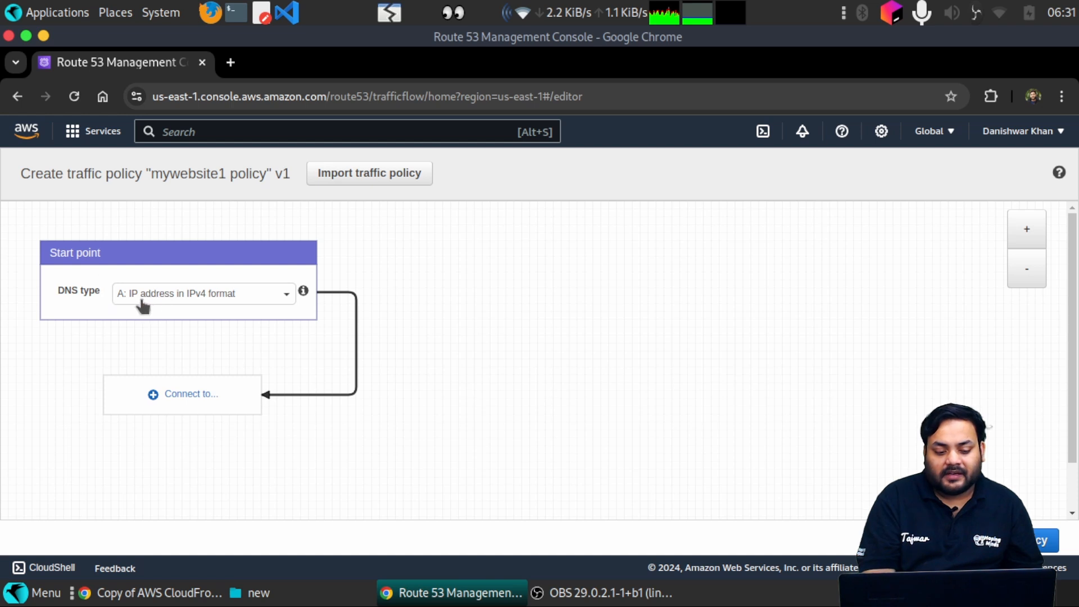
left_click(178, 410)
scroll(187, 447, "down", 2)
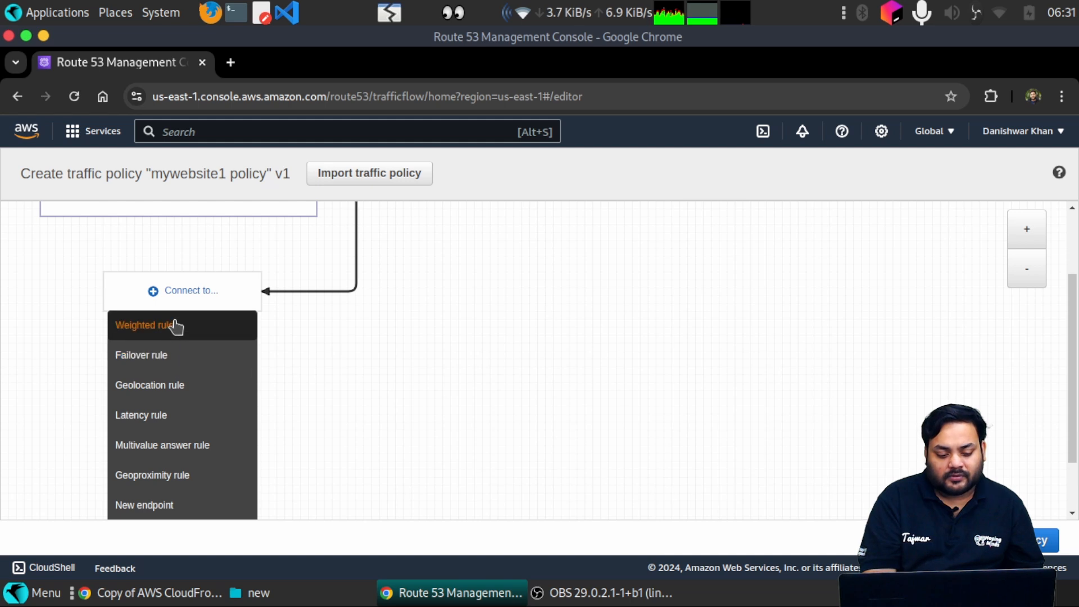
left_click(183, 506)
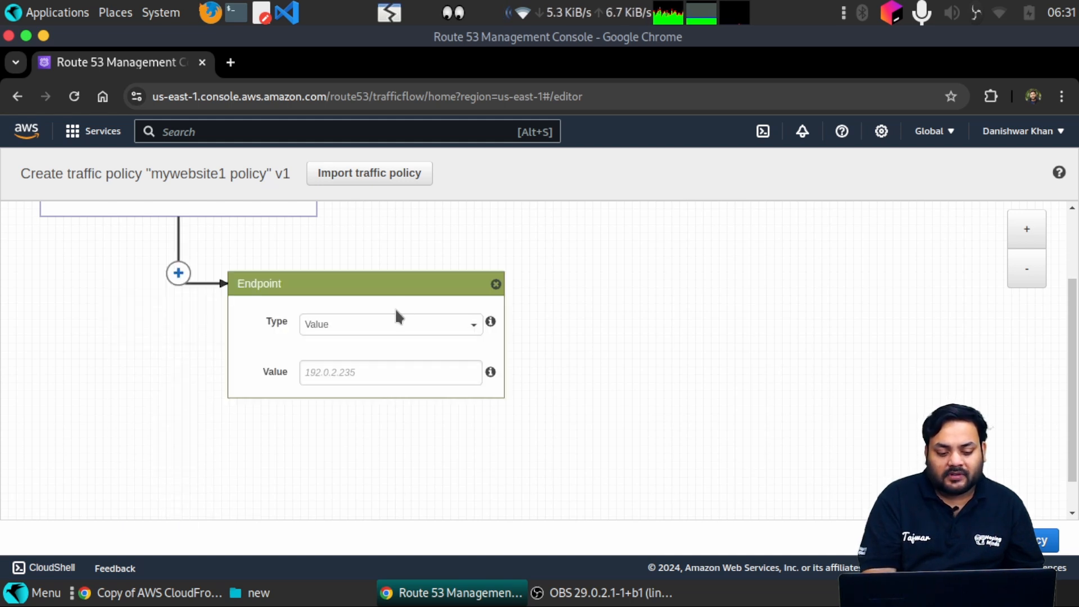
Step: Look through the available endpoint types and choose Value for the new endpoint
left_click(376, 333)
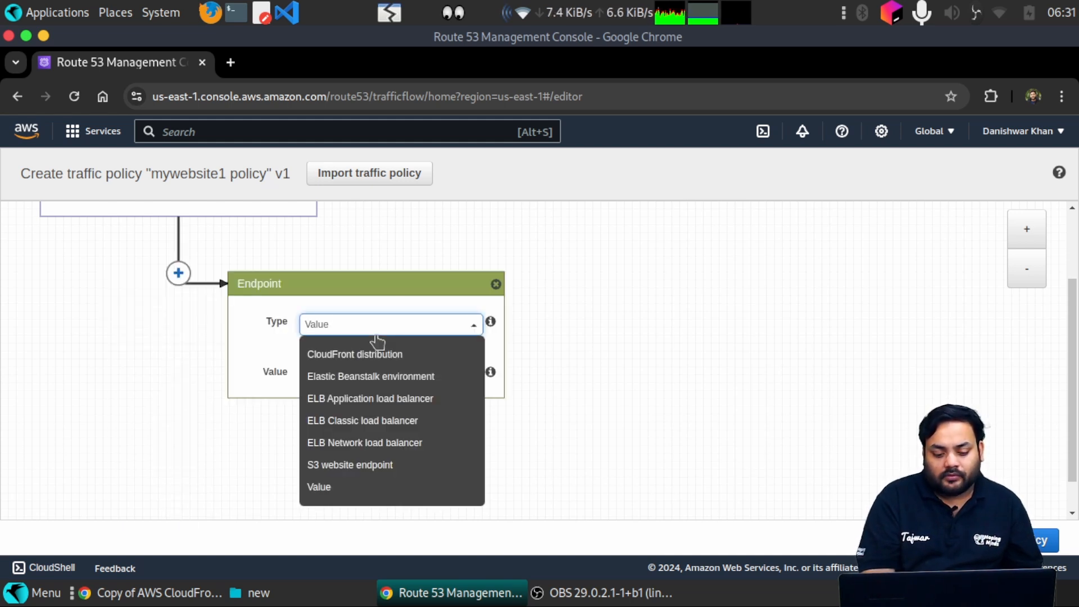
left_click(375, 334)
left_click(375, 334)
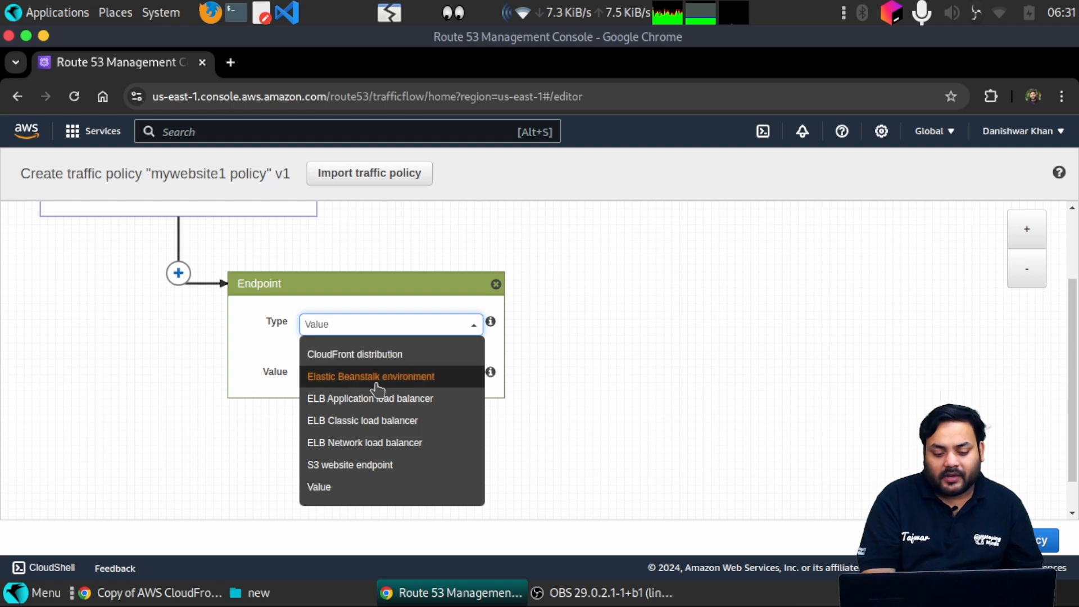
left_click(319, 487)
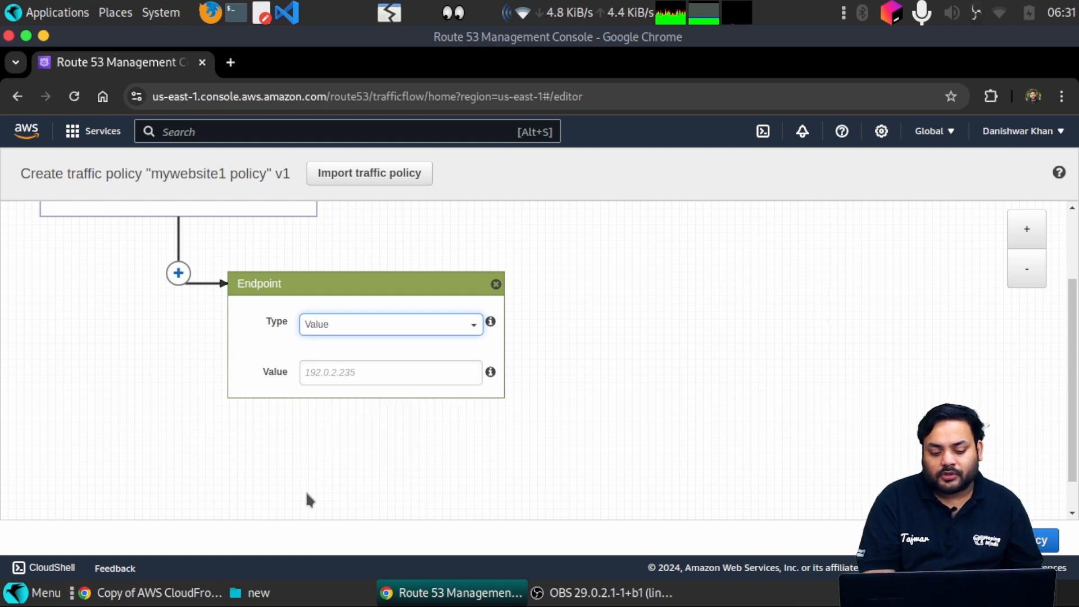
Step: Review the endpoint's type options and its Value field in the traffic policy editor, keeping the Value type
left_click(332, 324)
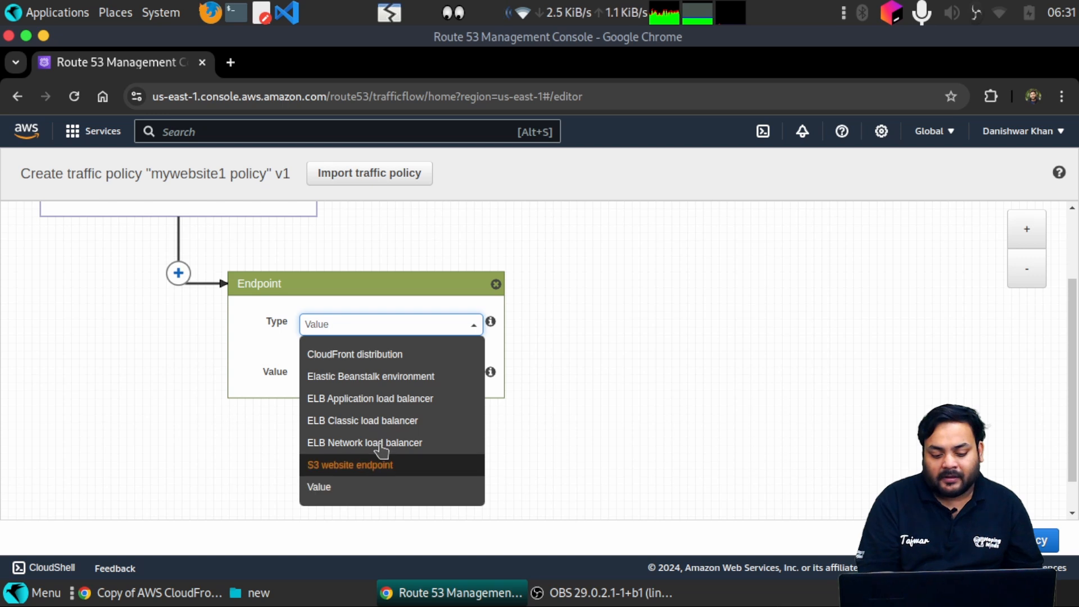
left_click(558, 431)
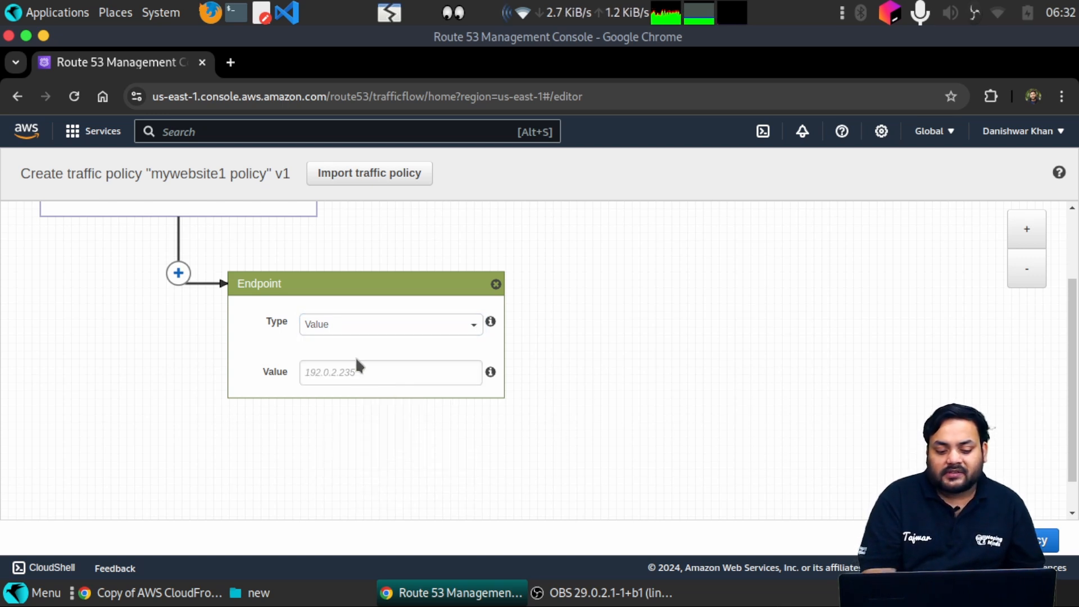
left_click(357, 371)
scroll(356, 372, "up", 2)
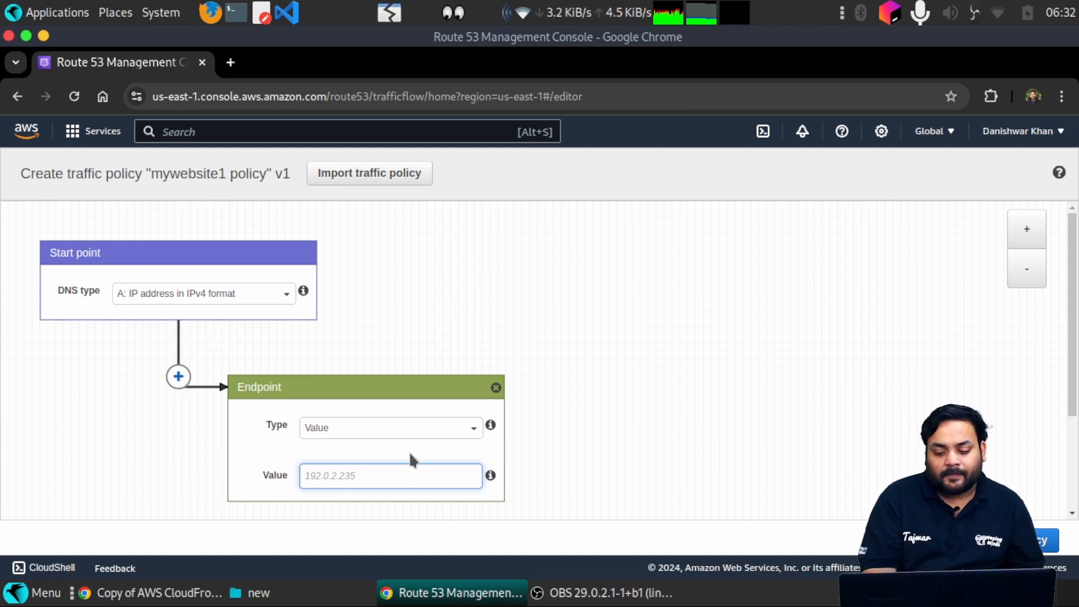
scroll(371, 397, "down", 2)
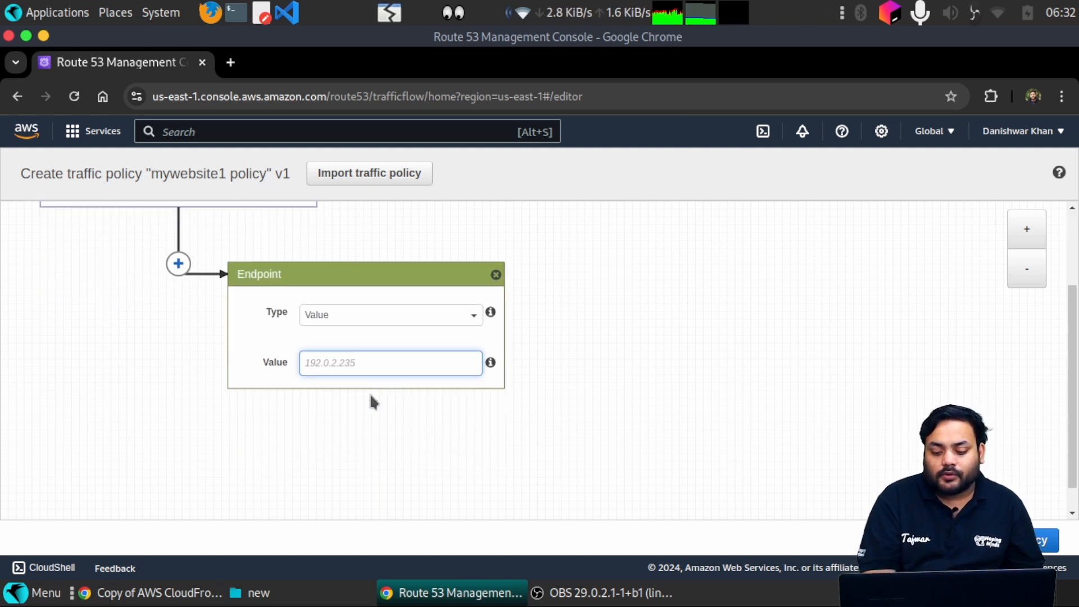
left_click(713, 388)
scroll(570, 395, "up", 2)
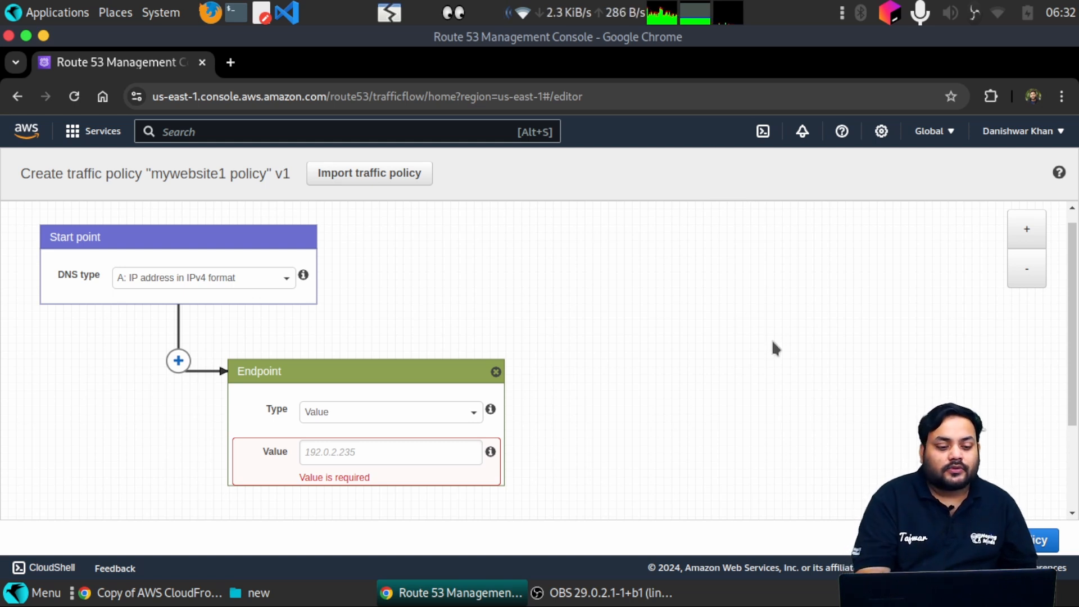
Step: Abandon the traffic policy, return to the Route 53 dashboard and start creating a health check
left_click(18, 97)
left_click(18, 96)
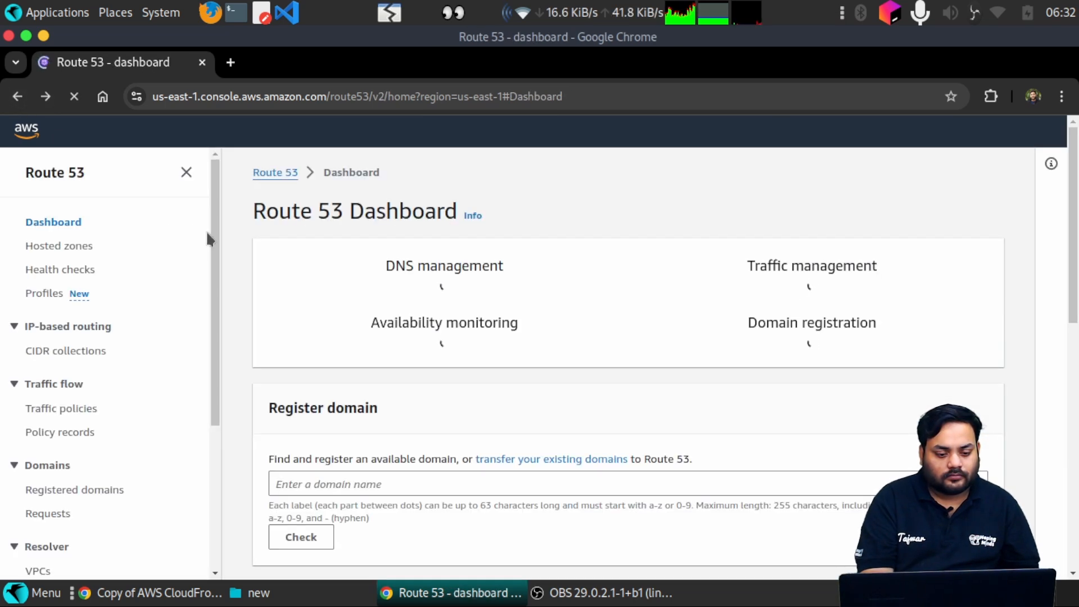
scroll(438, 380, "down", 2)
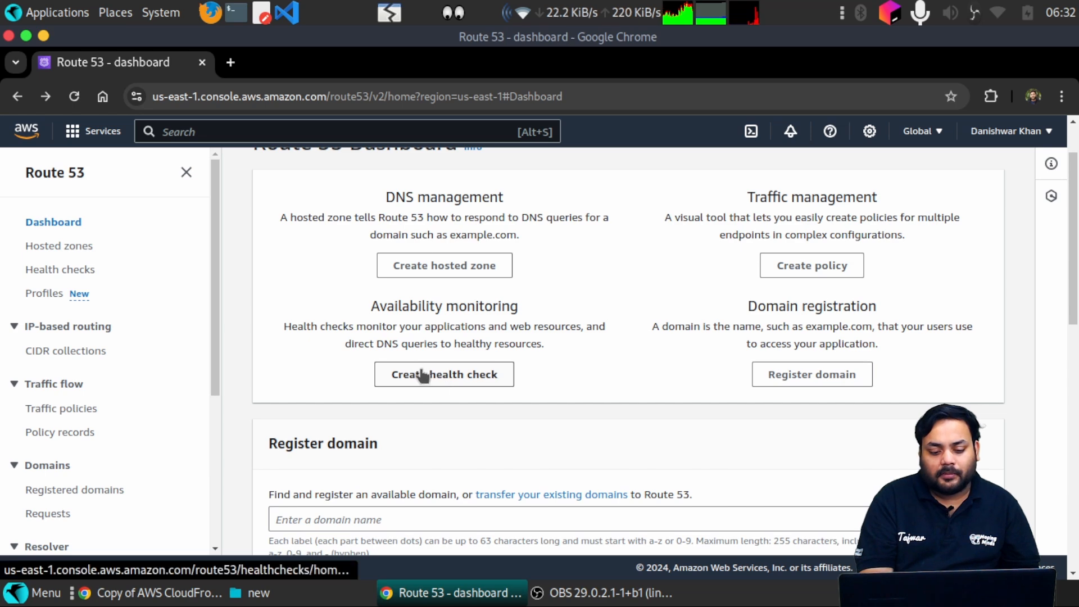
left_click(422, 375)
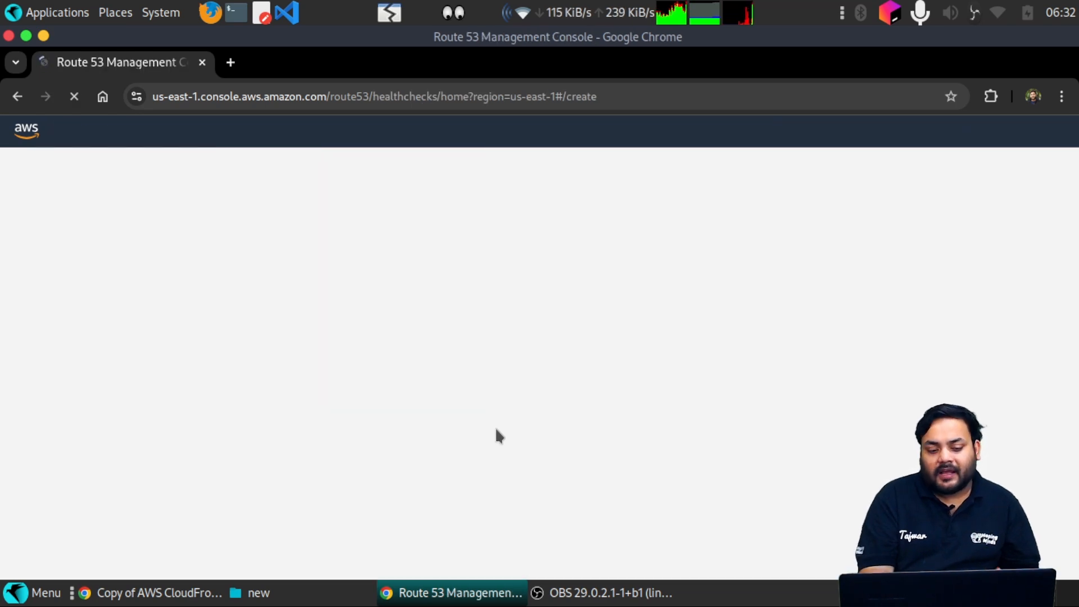
Step: Examine the health check form from the name and monitoring target through the endpoint's protocol, IP address, host name, port and path
scroll(446, 412, "down", 5)
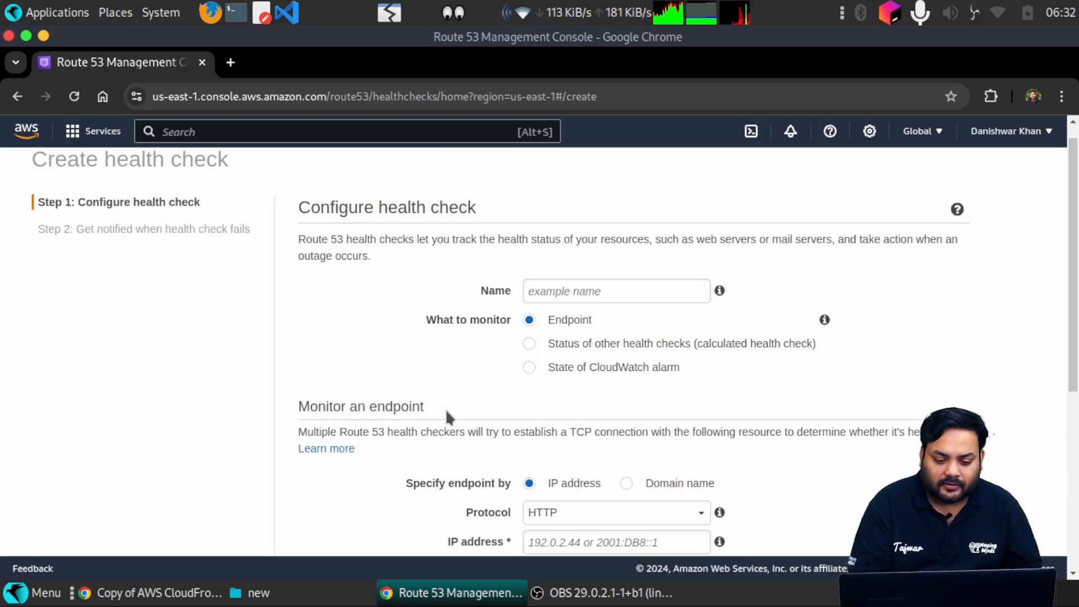
scroll(447, 412, "up", 5)
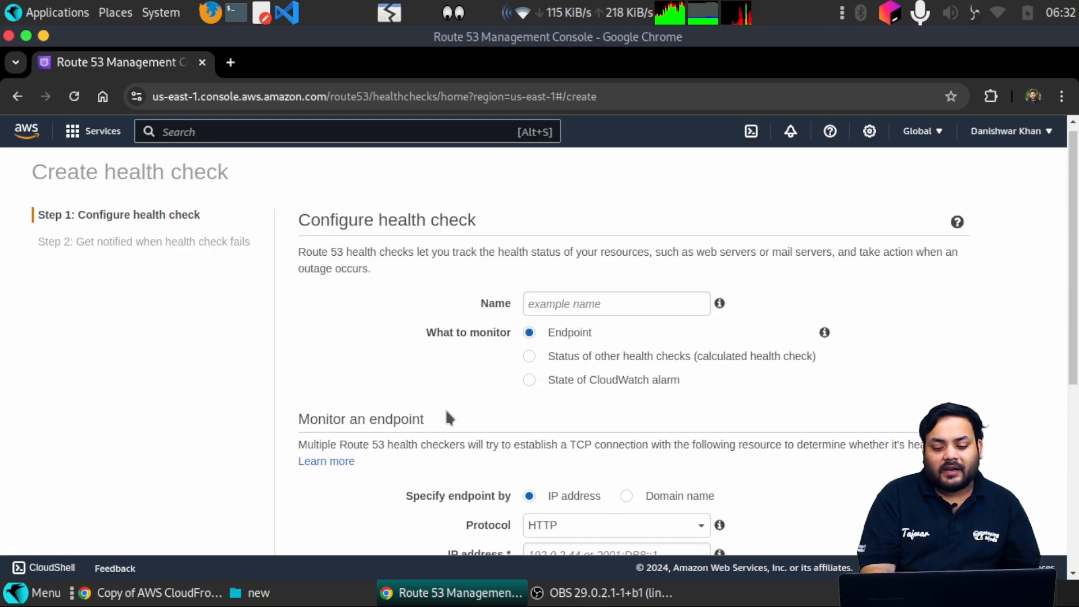
left_click(627, 310)
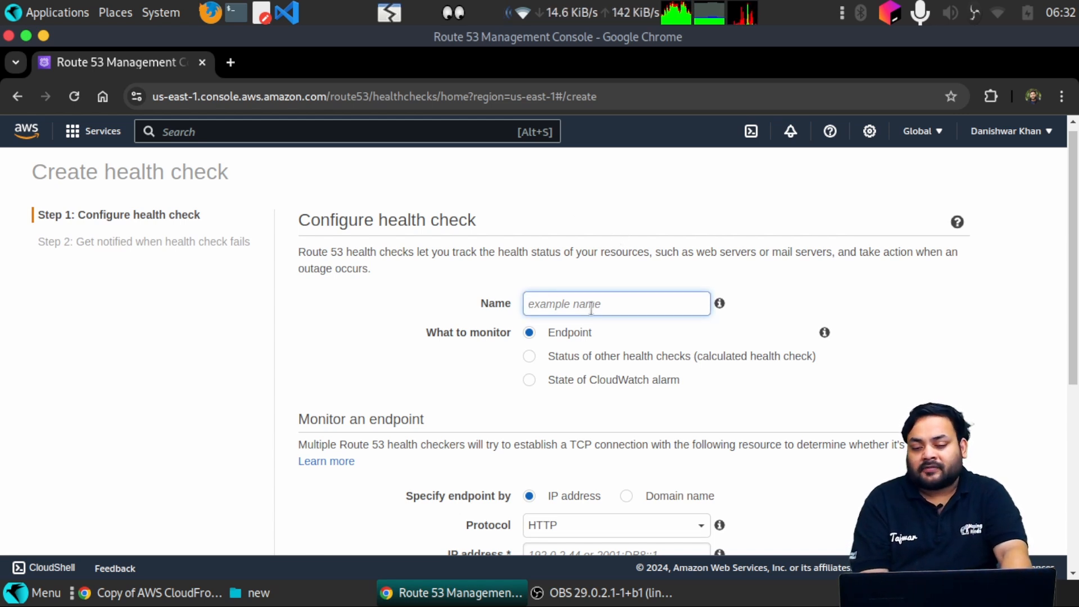
scroll(591, 310, "down", 5)
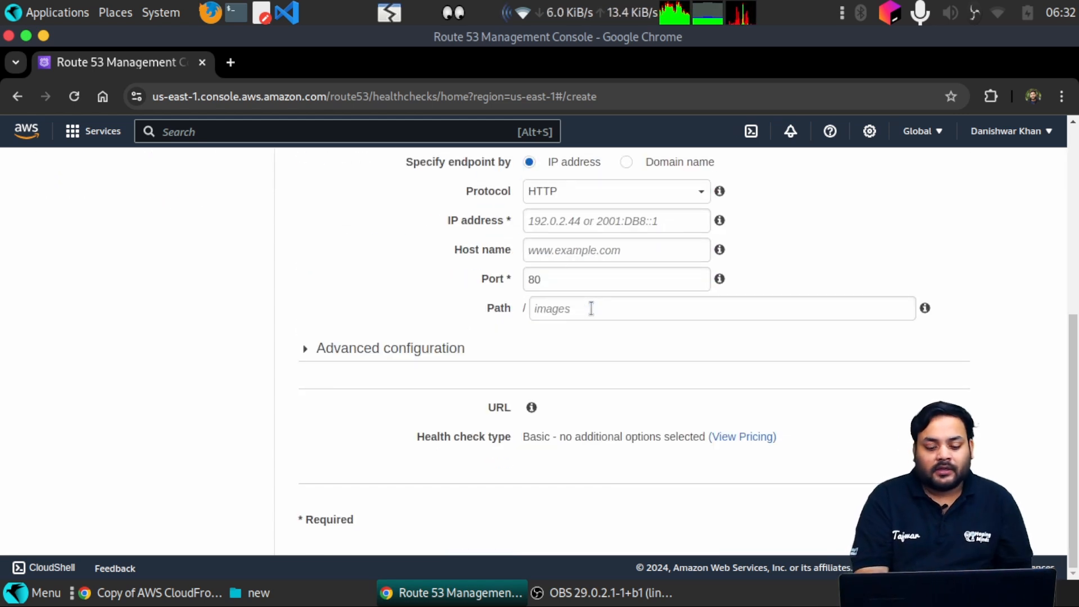